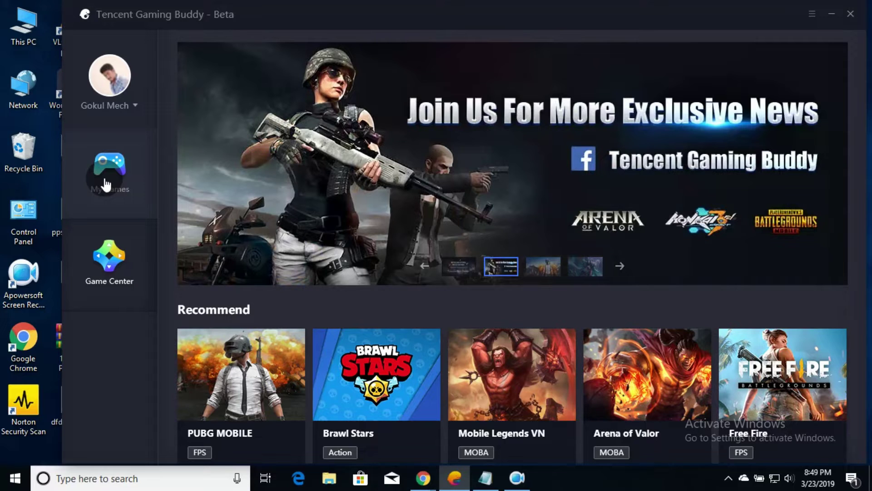
left_click(831, 14)
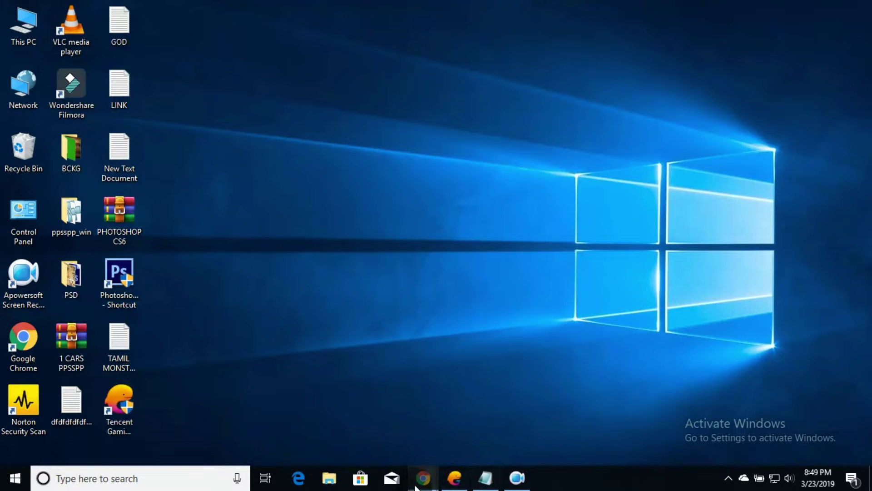
mouse_move(423, 477)
left_click(466, 440)
double_click(288, 64)
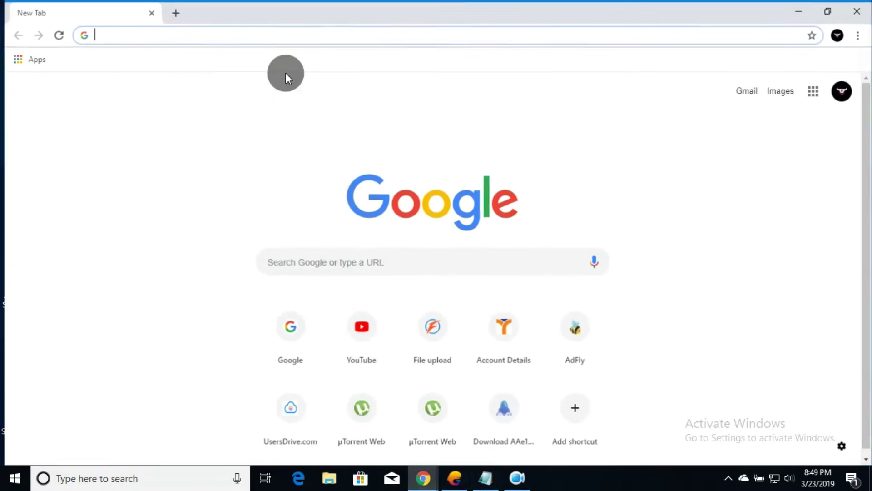
type("http://fainbory.com/6sUQ")
key("Return")
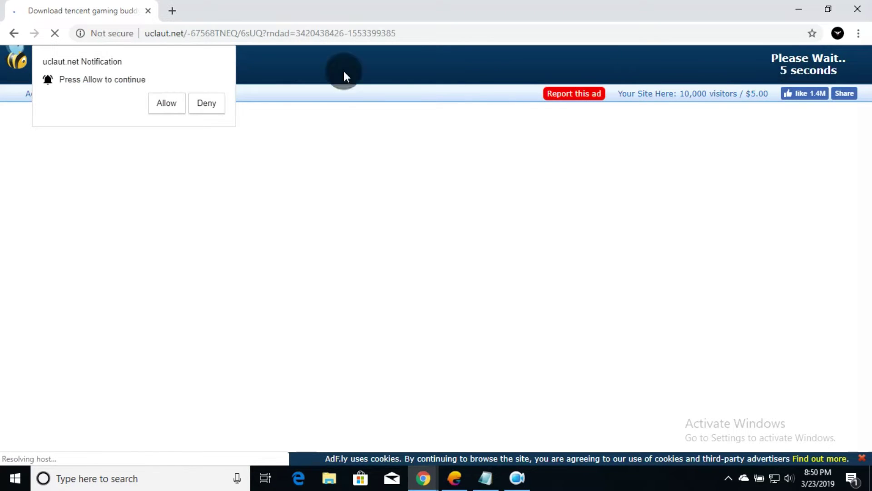
Deny the site's notifications and skip the ad to reach the free download option for tencent-gaming-buddy.rar.
left_click(220, 105)
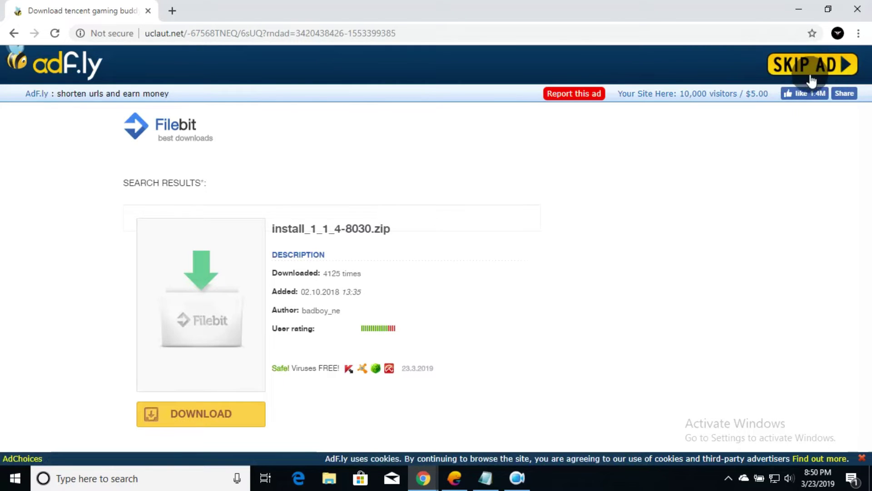
left_click(815, 60)
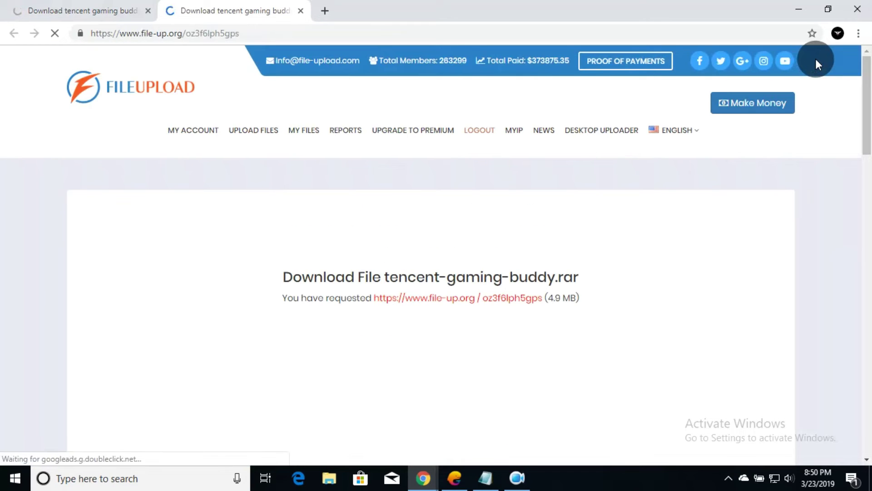
scroll(491, 346, "down", 5)
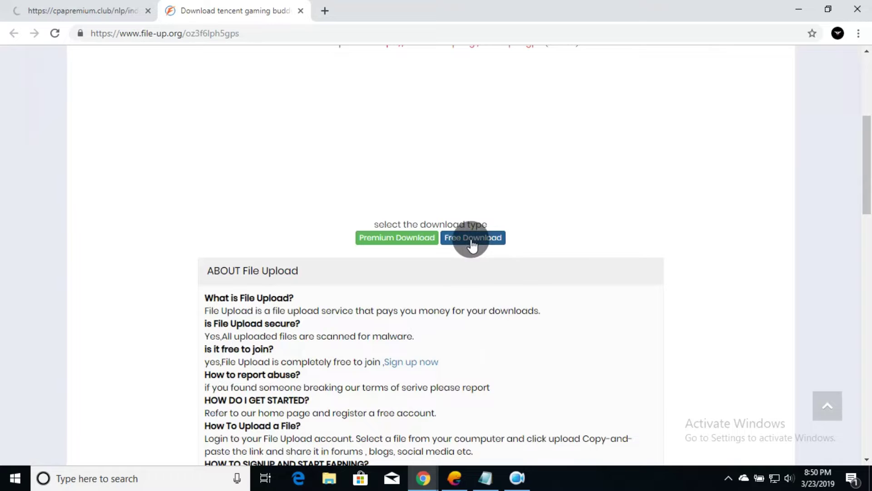
left_click(795, 11)
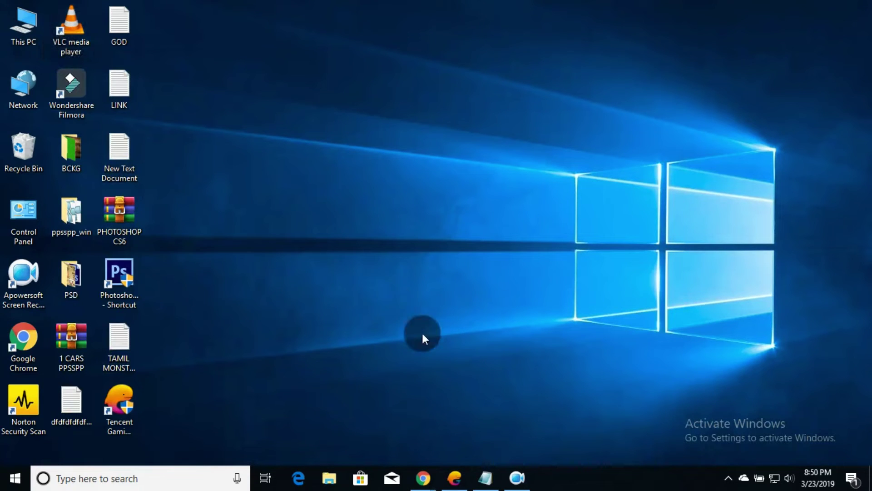
Locate the tencent-gaming-buddy archive and its extracted installer in the Downloads folder.
key("super+e")
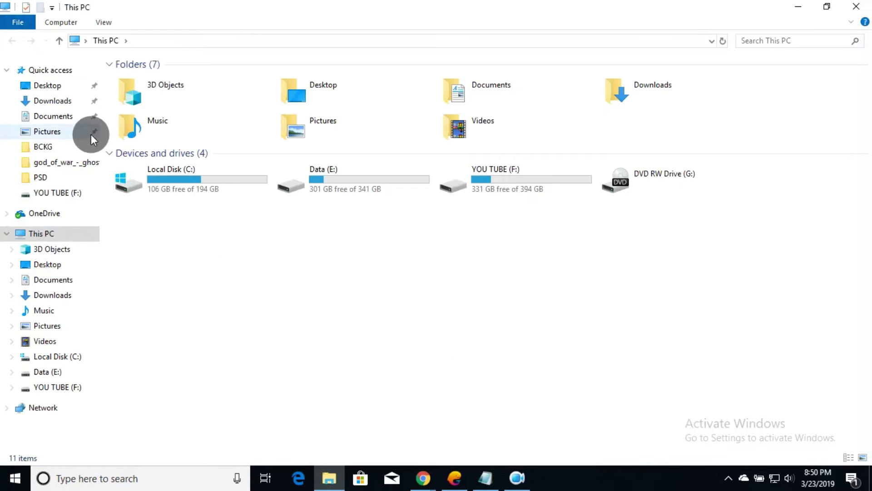
left_click(75, 102)
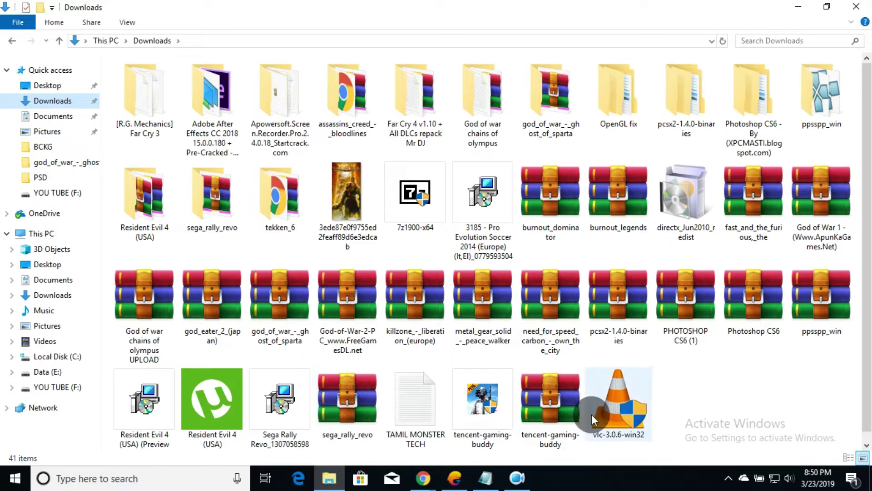
left_click(563, 405)
scroll(555, 400, "down", 1)
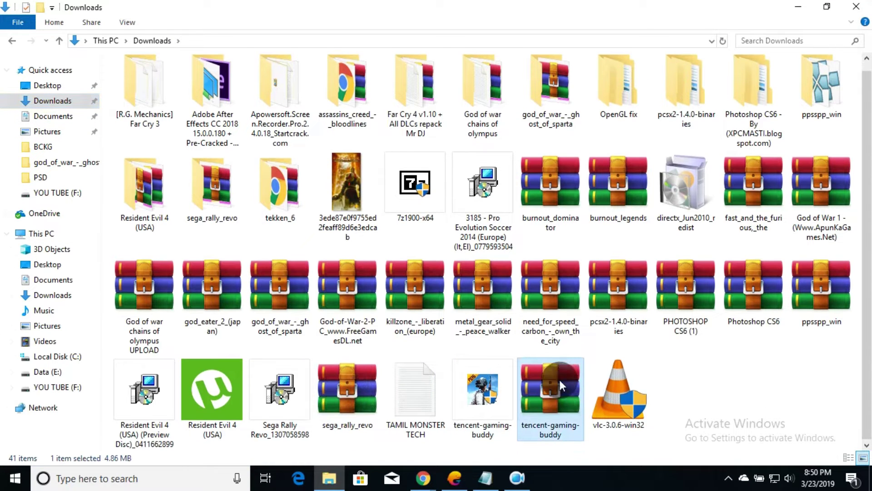
left_click(475, 390)
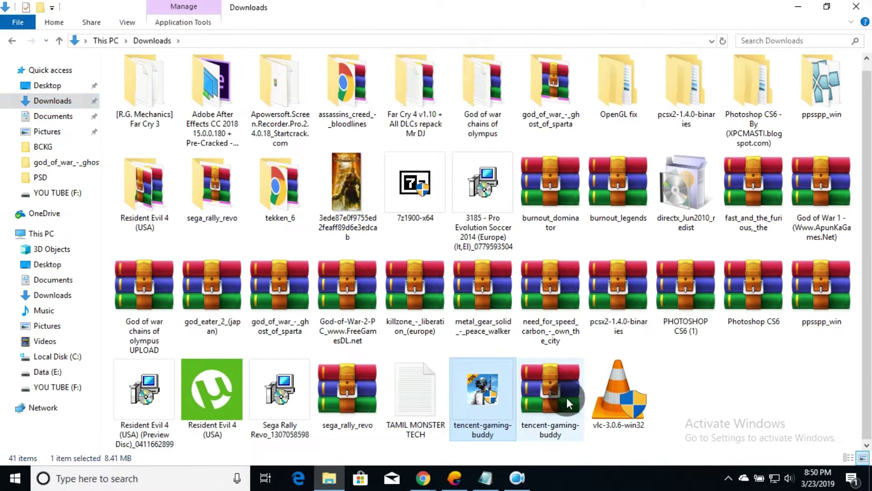
left_click(798, 6)
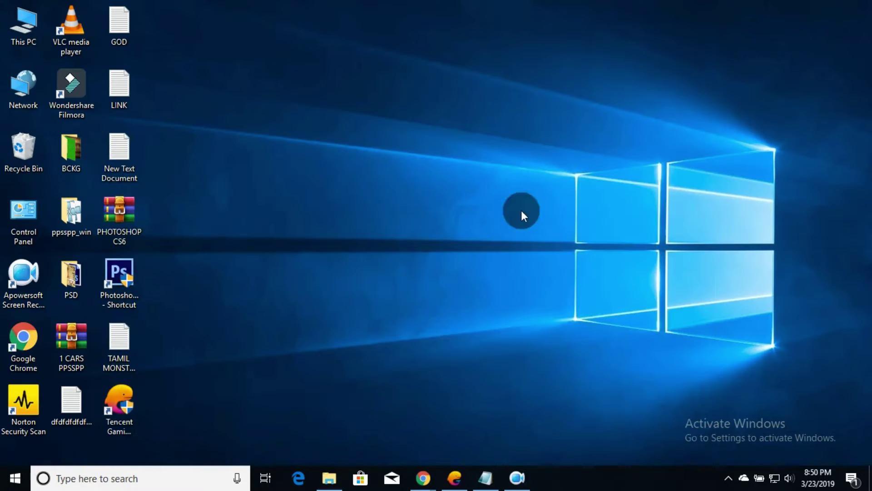
Open Tencent Gaming Buddy from the desktop and look over the account options and the recommended games.
double_click(132, 387)
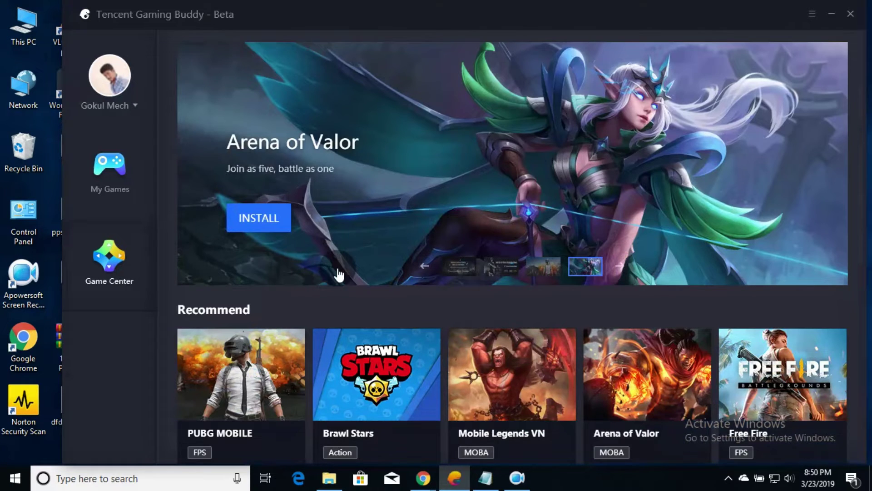
scroll(337, 272, "down", 4)
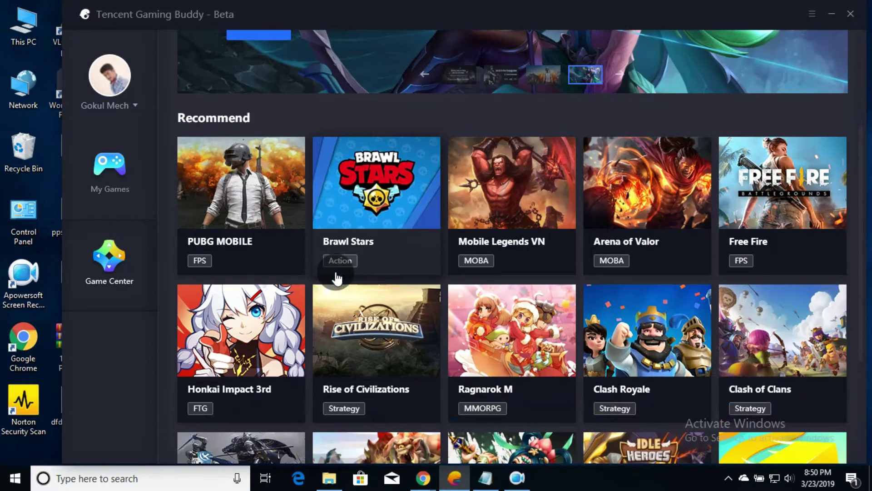
left_click(136, 108)
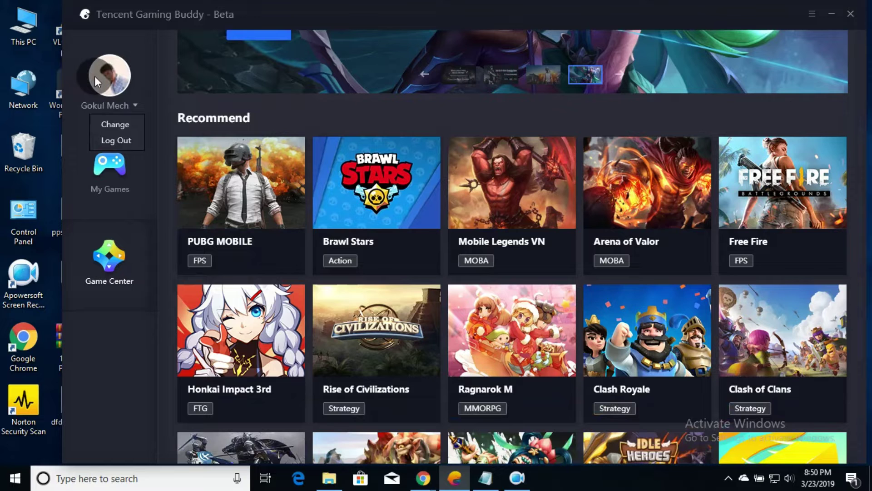
left_click(106, 83)
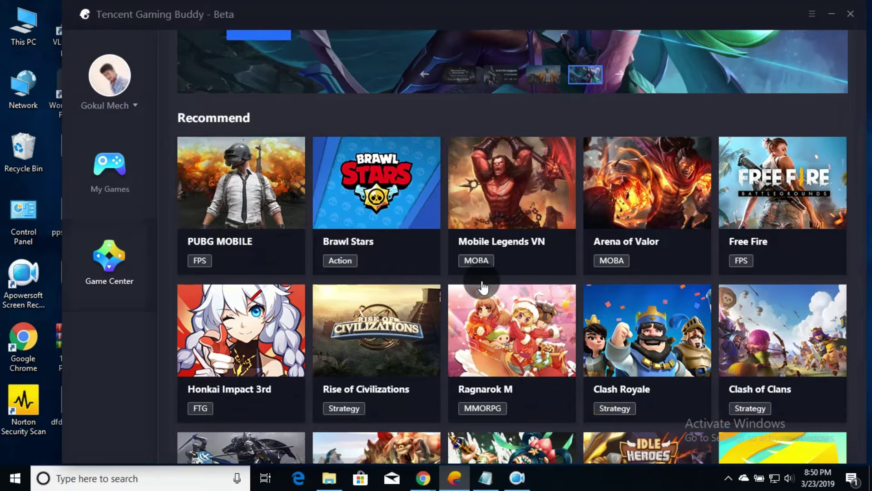
scroll(480, 287, "down", 5)
scroll(299, 296, "up", 9)
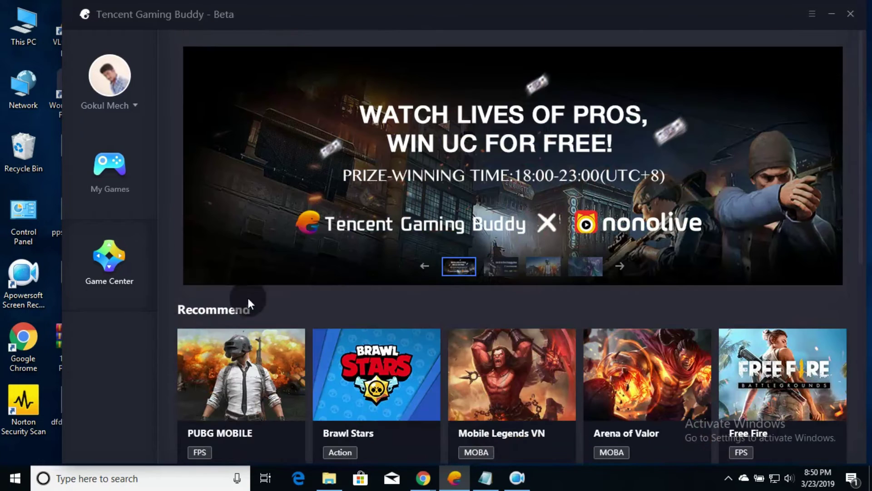
Launch PUBG MOBILE from the installed games and dismiss the recharge pop-up in the emulator window.
left_click(123, 169)
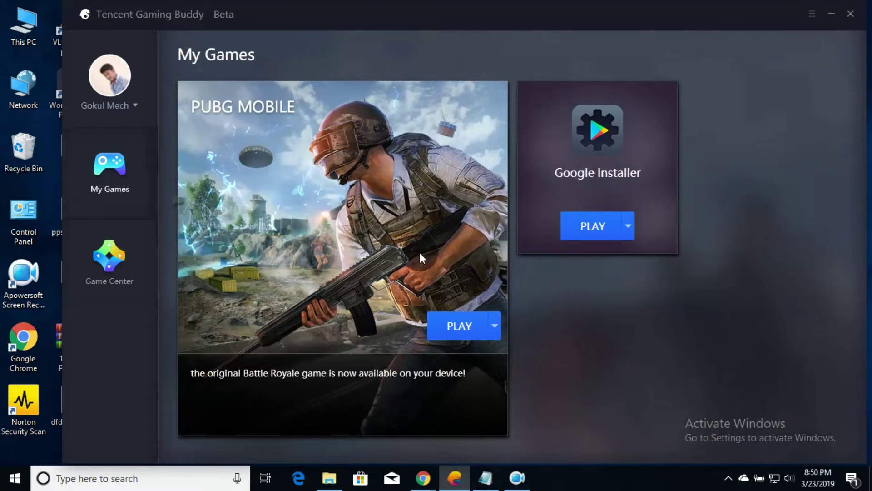
left_click(448, 326)
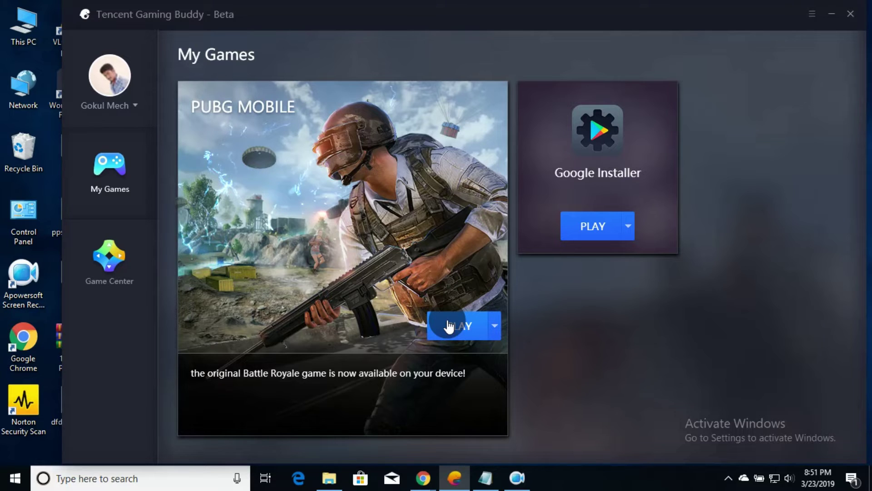
left_click(468, 327)
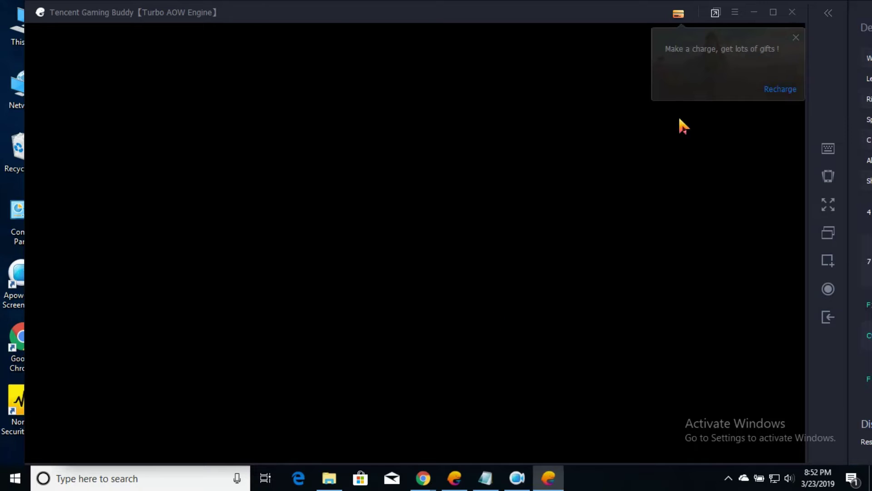
left_click(796, 37)
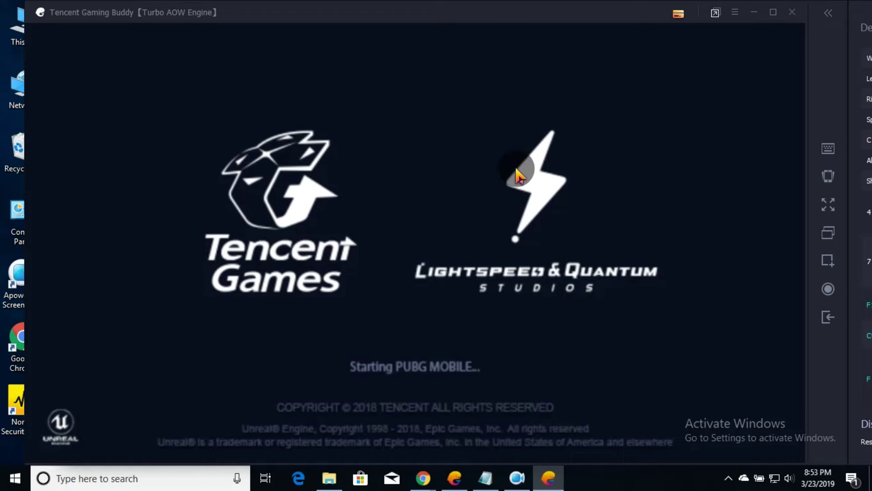
Return to the Tencent Gaming Buddy launcher, browse the games recommended in Game Center, and go back to My Games.
left_click(463, 484)
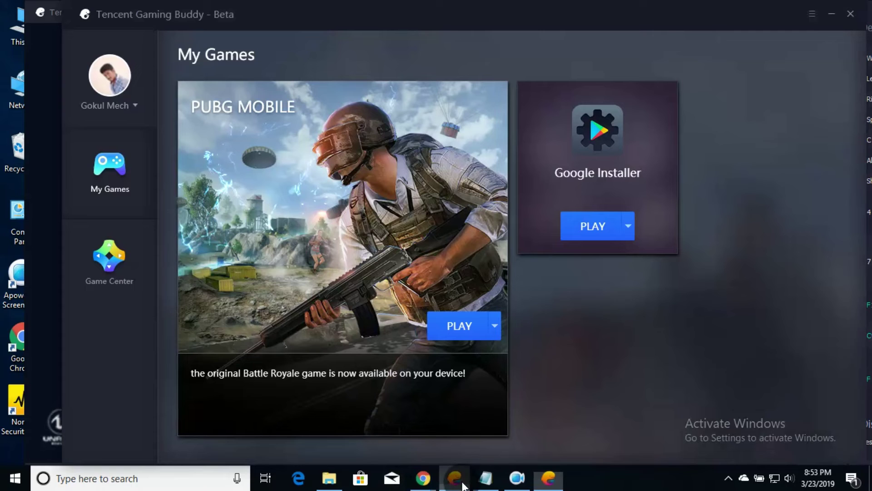
left_click(145, 300)
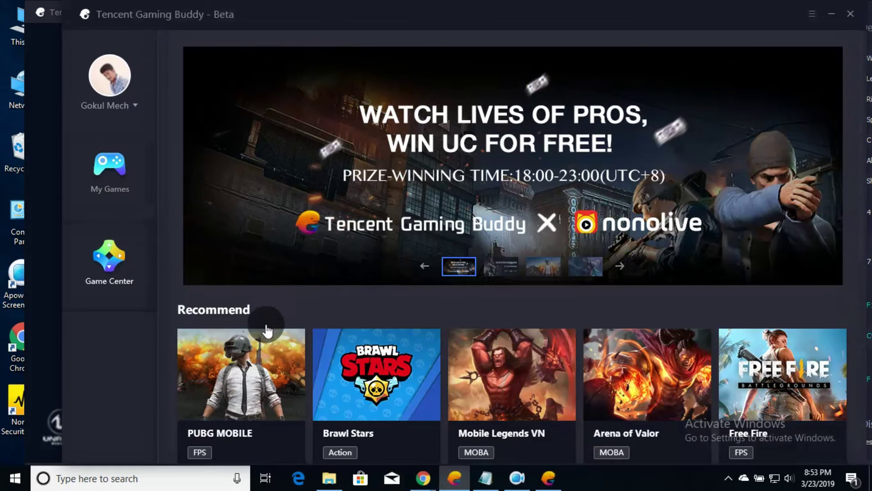
scroll(267, 330, "down", 5)
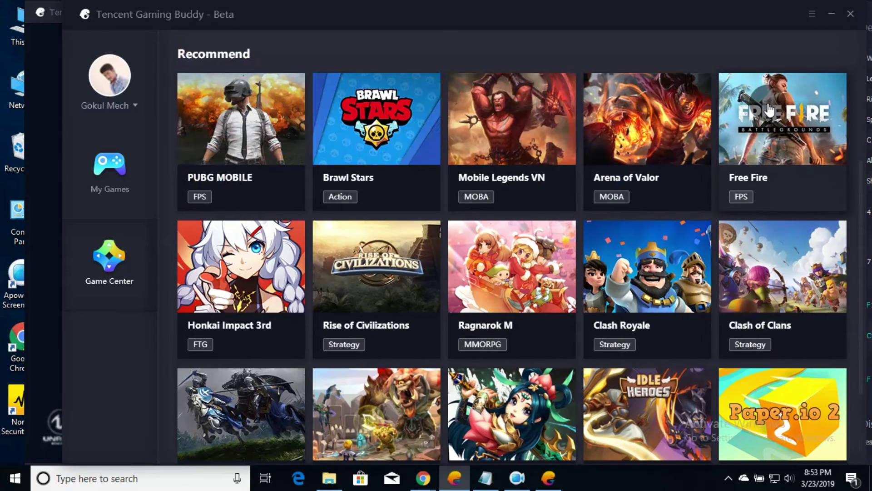
scroll(213, 296, "down", 3)
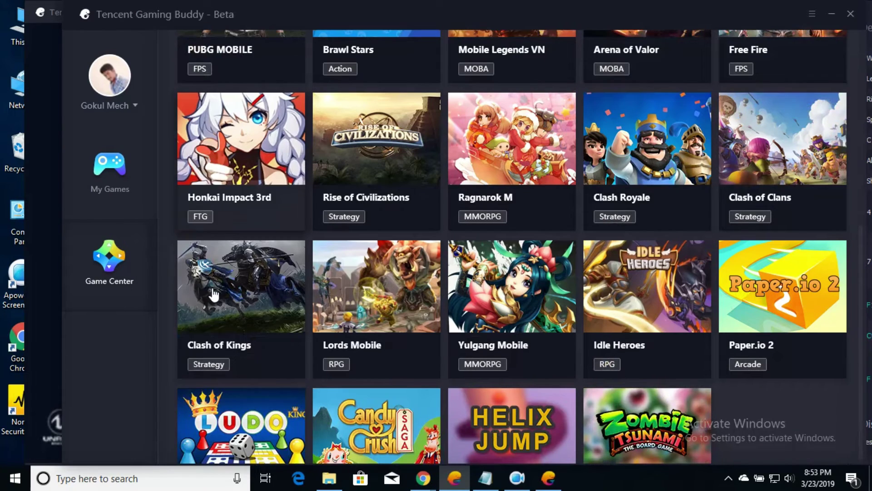
scroll(217, 291, "down", 3)
scroll(232, 286, "up", 3)
scroll(232, 286, "down", 1)
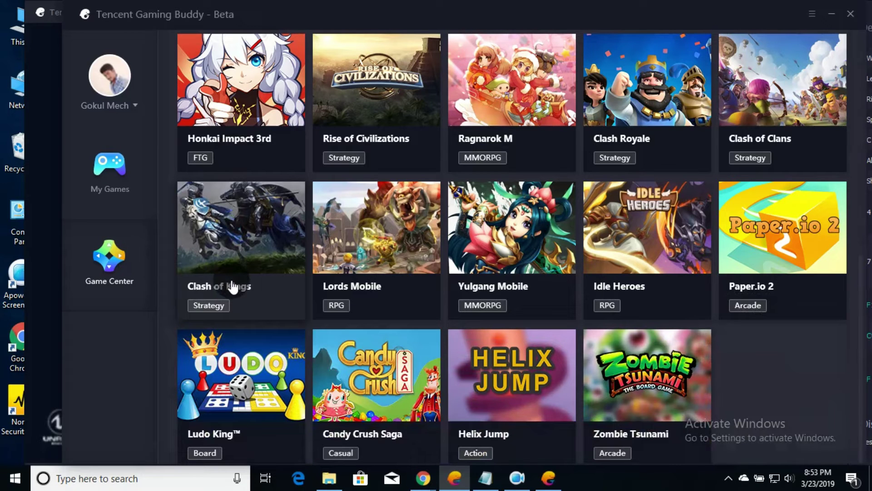
scroll(231, 288, "up", 5)
left_click(151, 187)
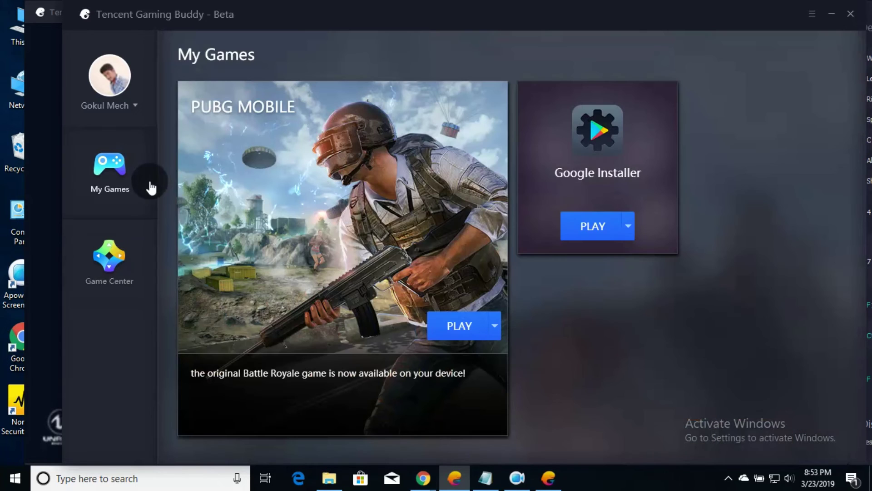
Switch back to the emulator window running PUBG MOBILE and continue past the title screen.
left_click(552, 484)
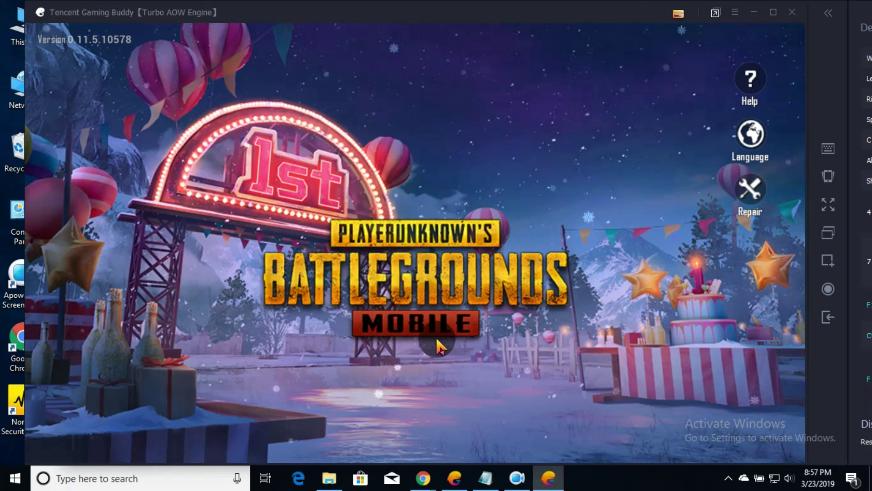
left_click(438, 348)
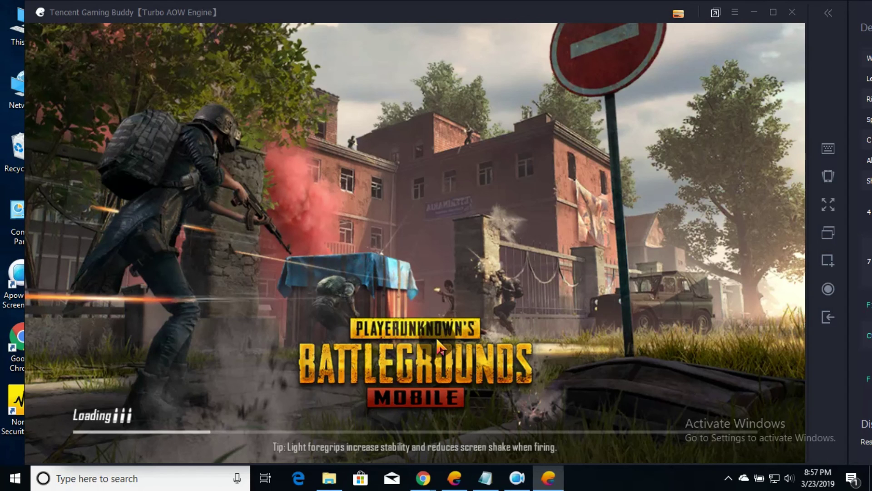